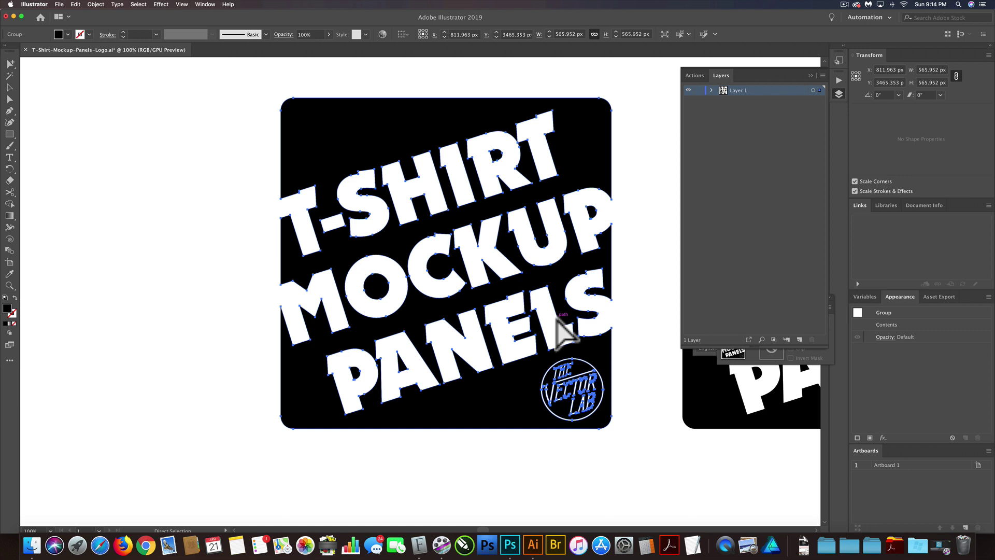
# Step: Switch to Photoshop and hide the "Hide this layer and paste in your art" placeholder layer
pyautogui.click(510, 544)
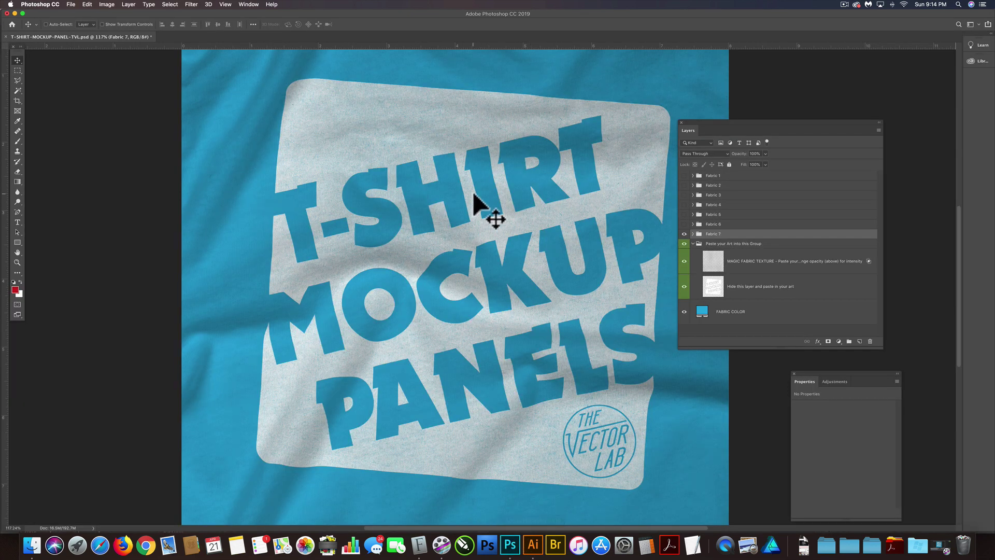
pyautogui.click(750, 288)
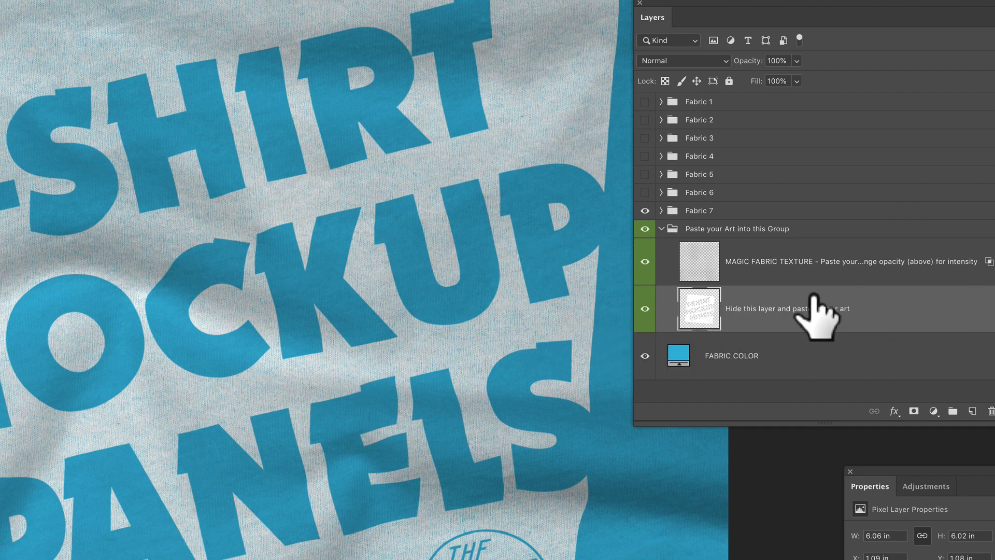
pyautogui.click(644, 310)
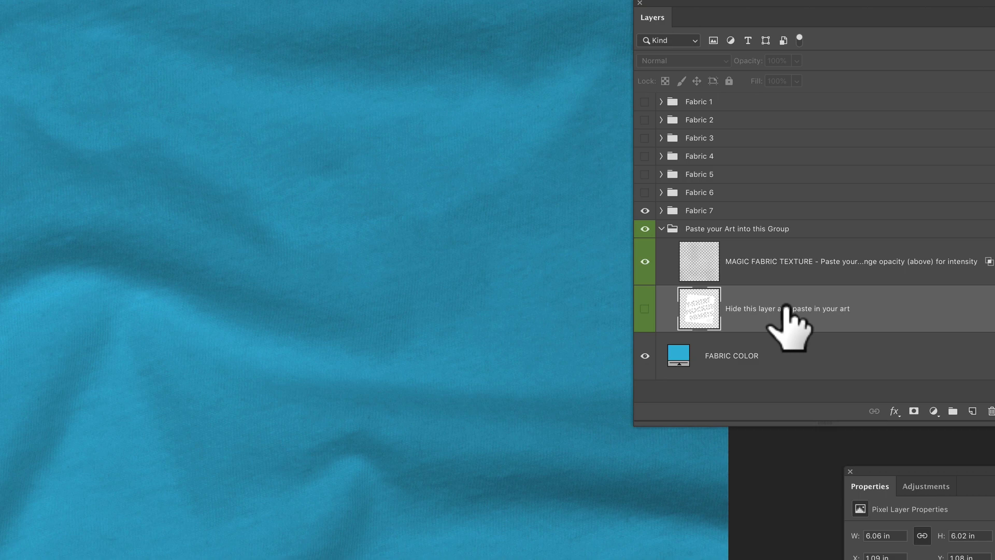
# Step: Paste the copied logo as pixels above the hidden placeholder layer and scale it down to 74.78%
pyautogui.press('super+v')
pyautogui.click(368, 209)
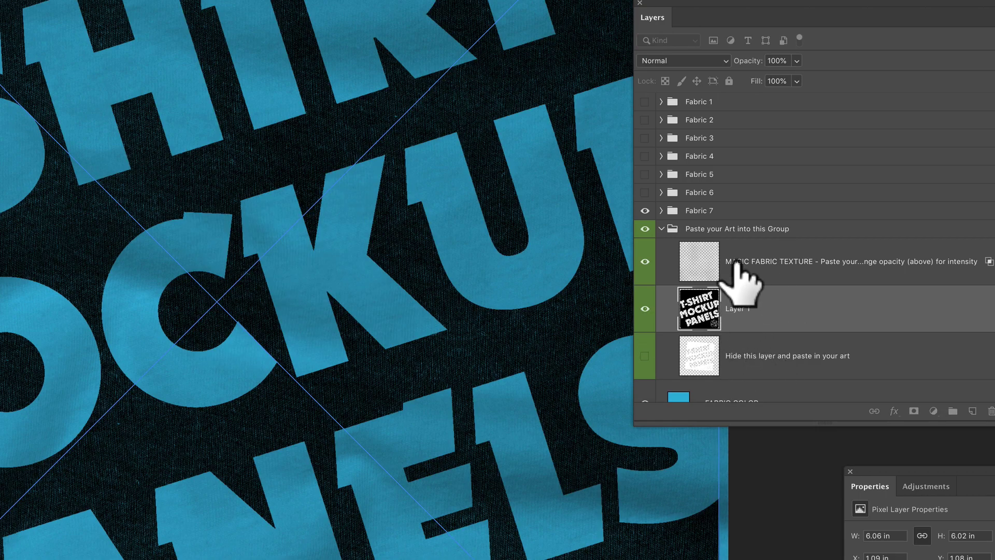
pyautogui.moveTo(665, 107); pyautogui.dragTo(619, 150)
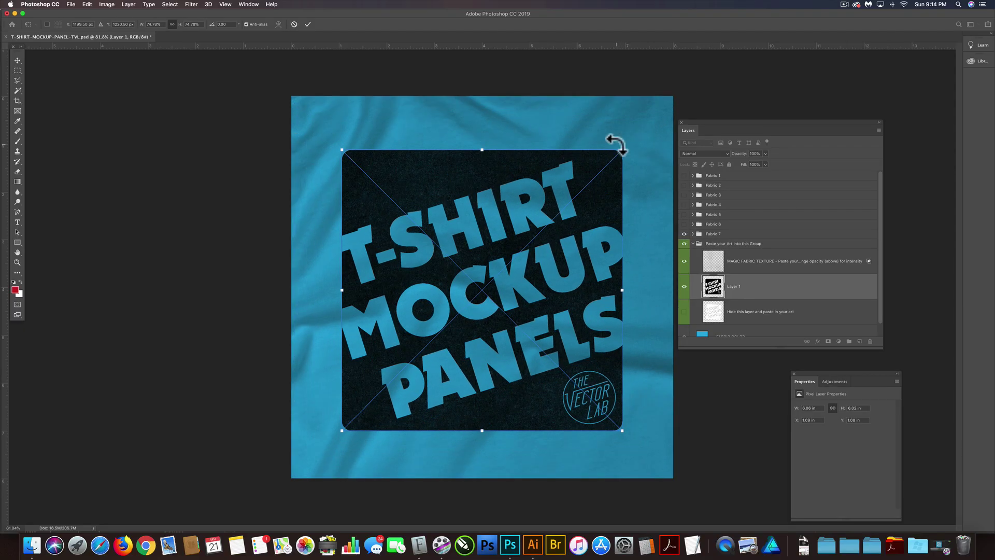
pyautogui.press('Return')
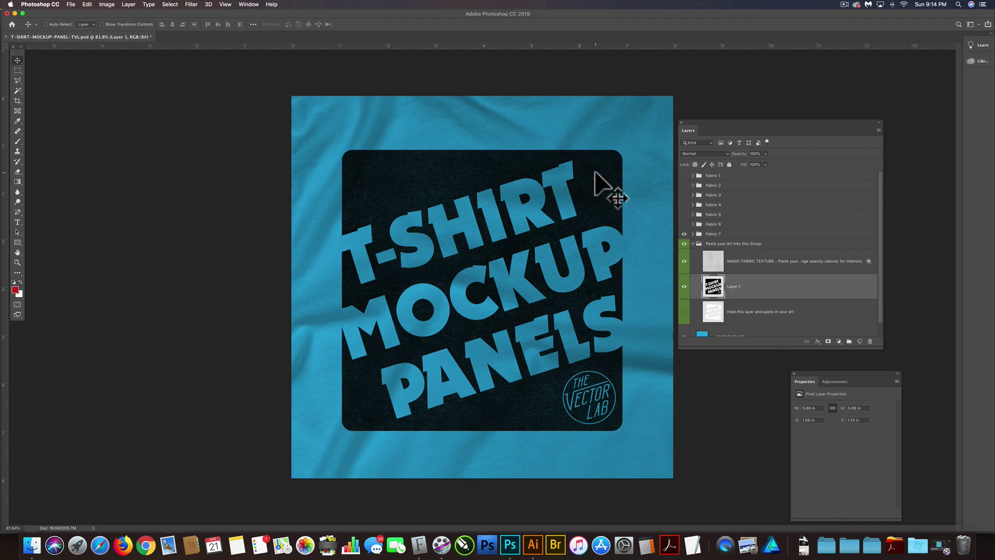
# Step: Compare the pasted logo up close with the MAGIC FABRIC TEXTURE layer hidden and shown
pyautogui.scroll(3, 420, 187)
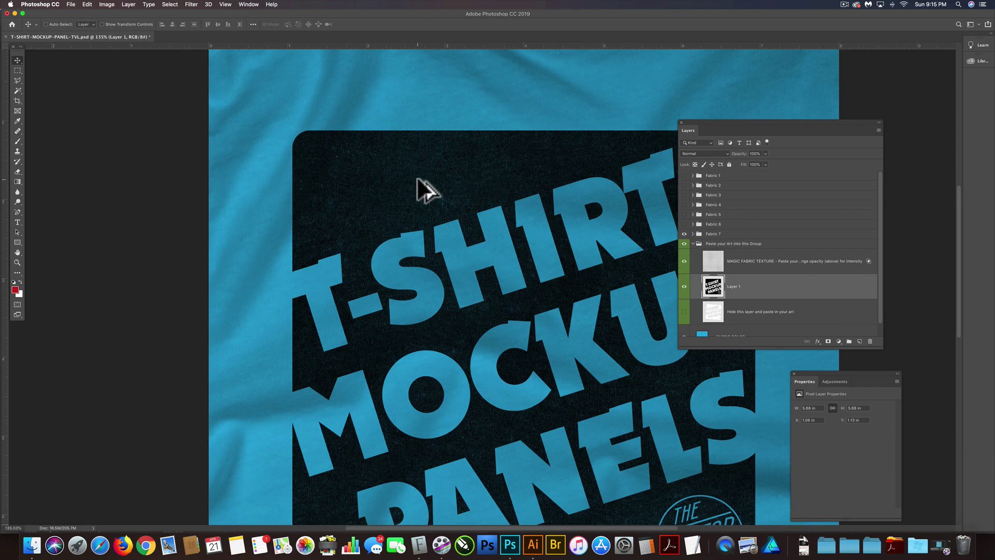
pyautogui.scroll(3, 416, 178)
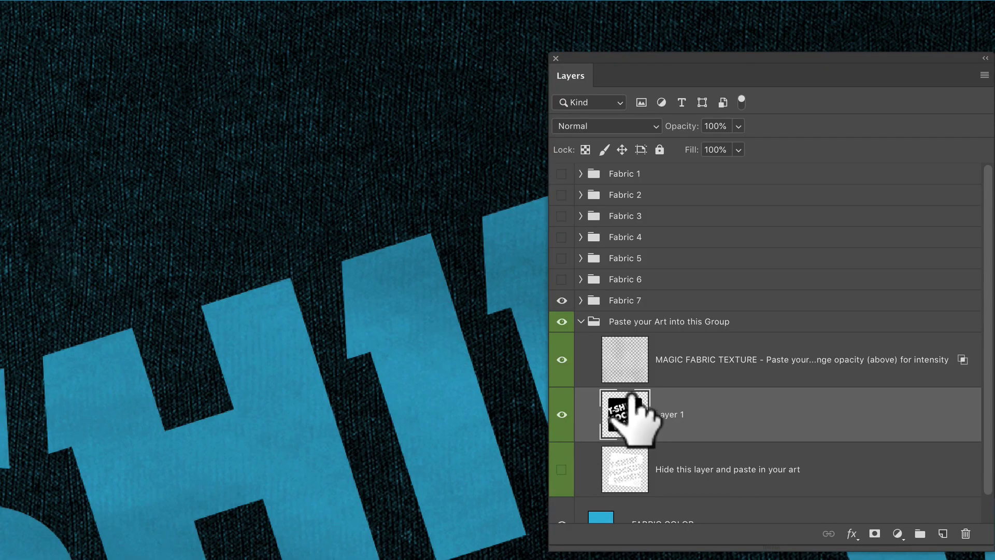
pyautogui.click(679, 378)
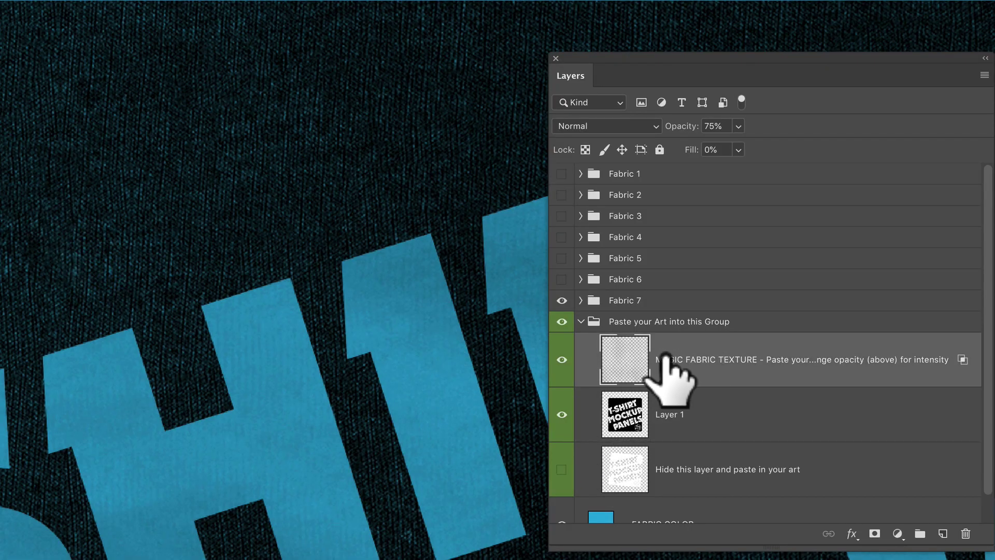
pyautogui.click(562, 359)
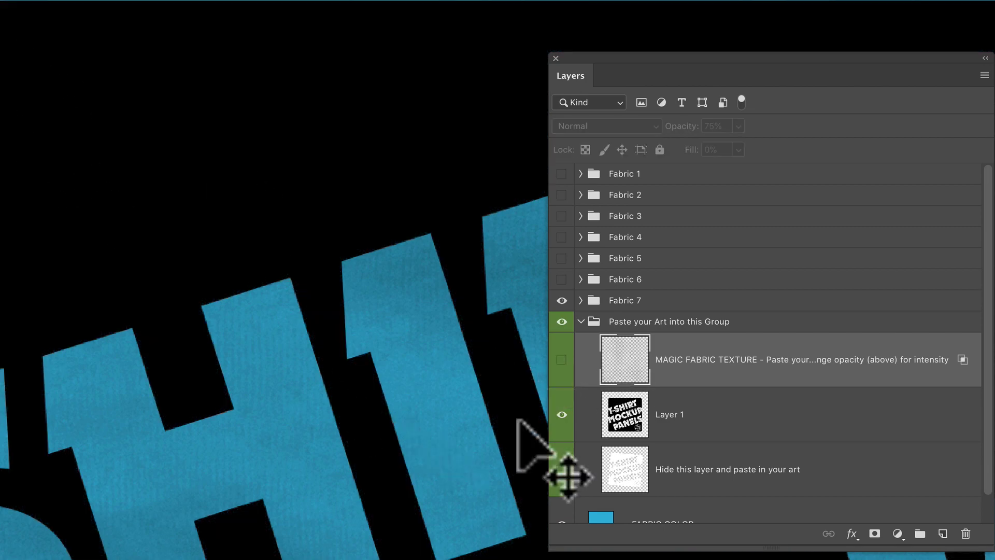
pyautogui.click(561, 360)
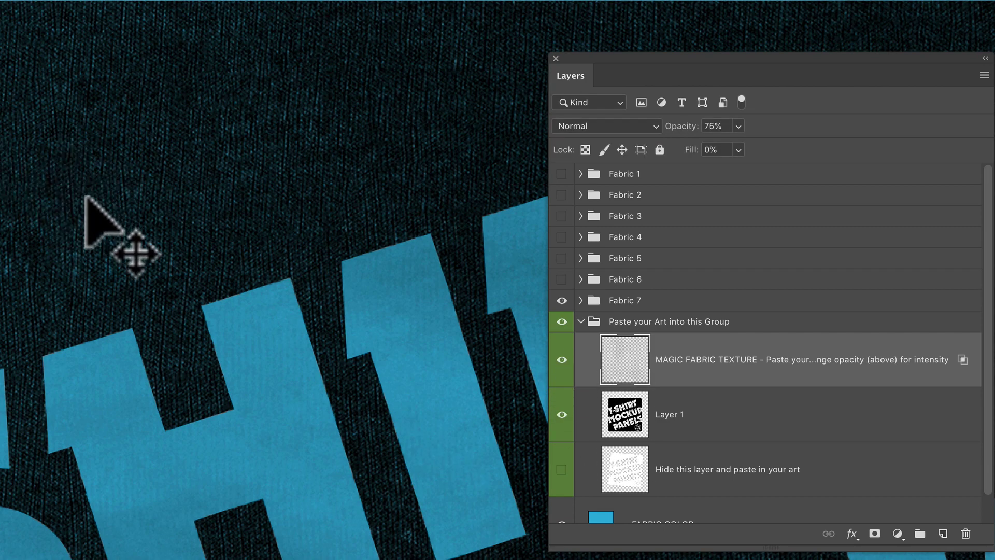
# Step: Try the MAGIC FABRIC TEXTURE layer's opacity at 100% and 52%, and set it back to 75%
pyautogui.click(738, 126)
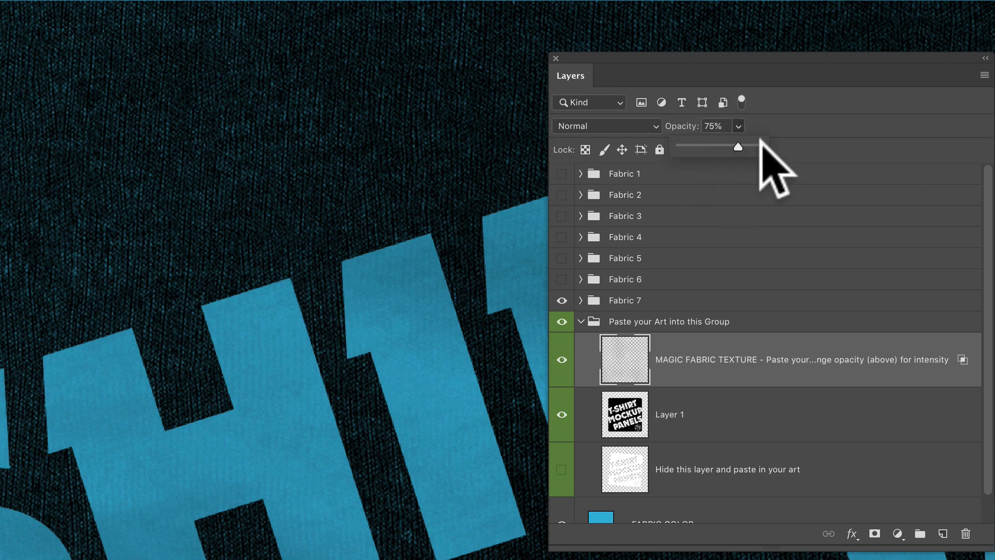
pyautogui.click(758, 141)
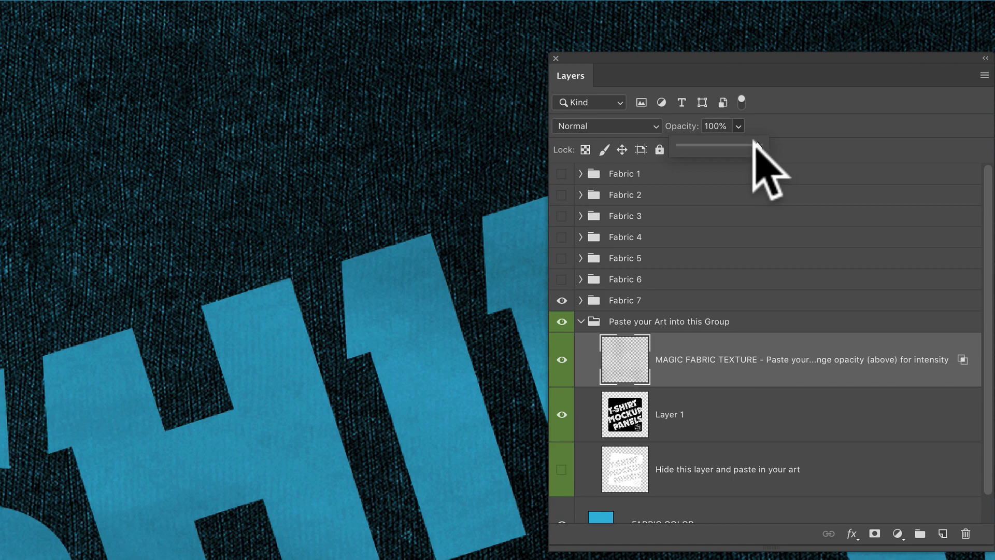
pyautogui.click(720, 145)
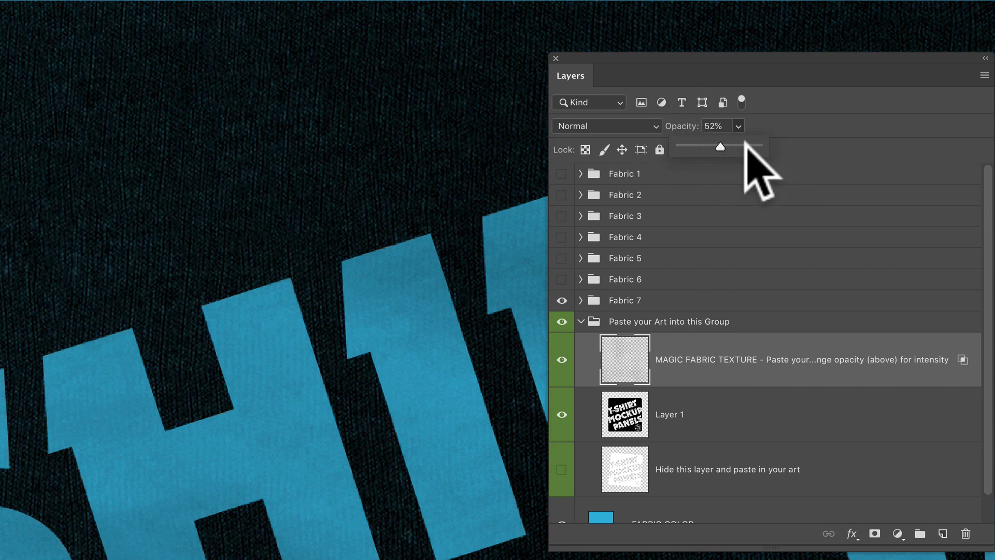
pyautogui.moveTo(745, 141); pyautogui.dragTo(737, 145)
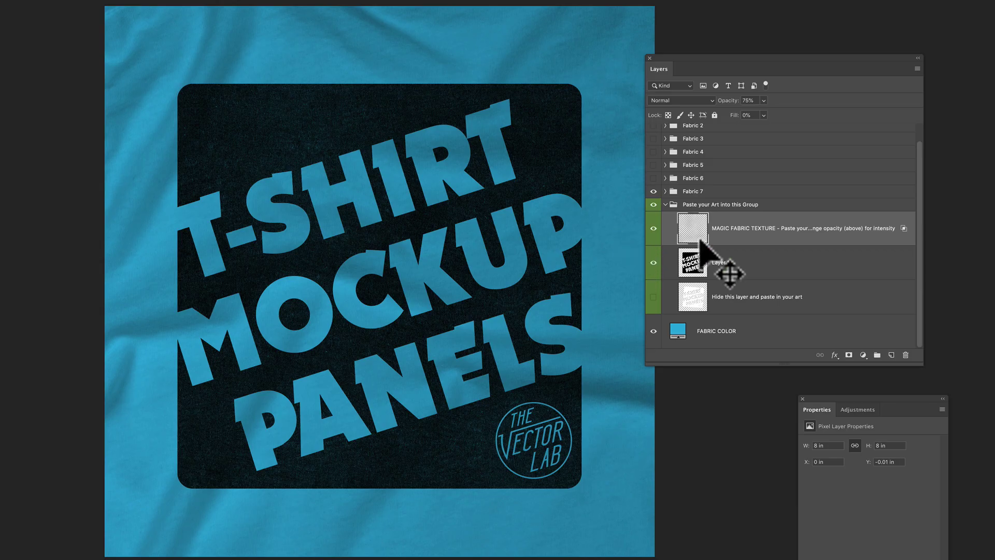
# Step: Hide the art group, preview Fabric 6, Fabric 5 and Fabric 4 one at a time, and restore Fabric 7 with the art group
pyautogui.scroll(-1, 640, 364)
pyautogui.click(654, 204)
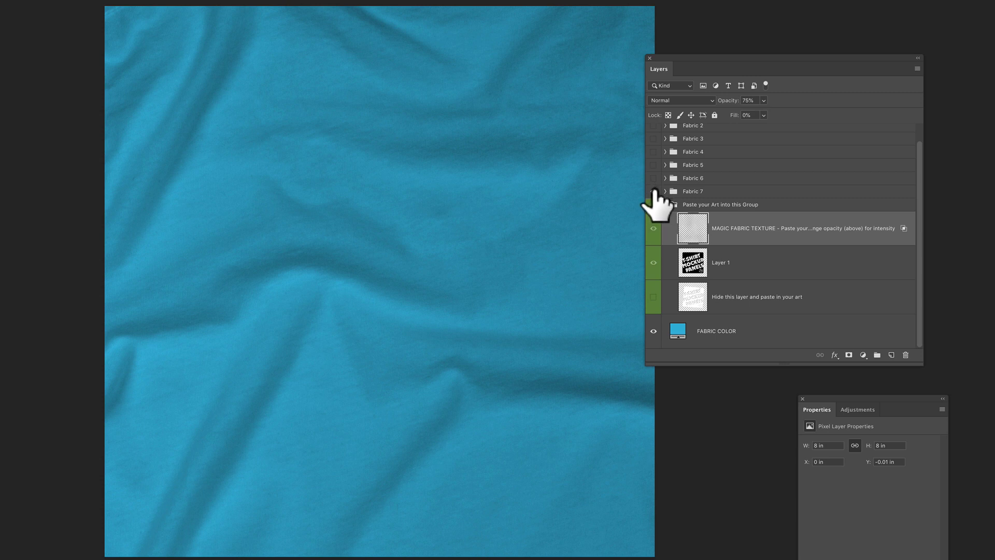
pyautogui.click(653, 191)
pyautogui.click(653, 178)
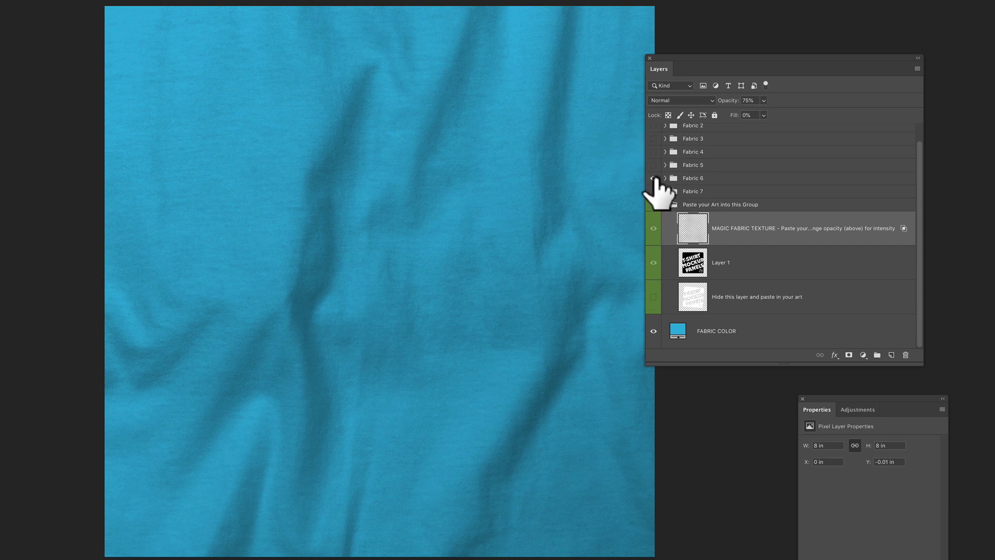
pyautogui.click(653, 177)
pyautogui.click(654, 165)
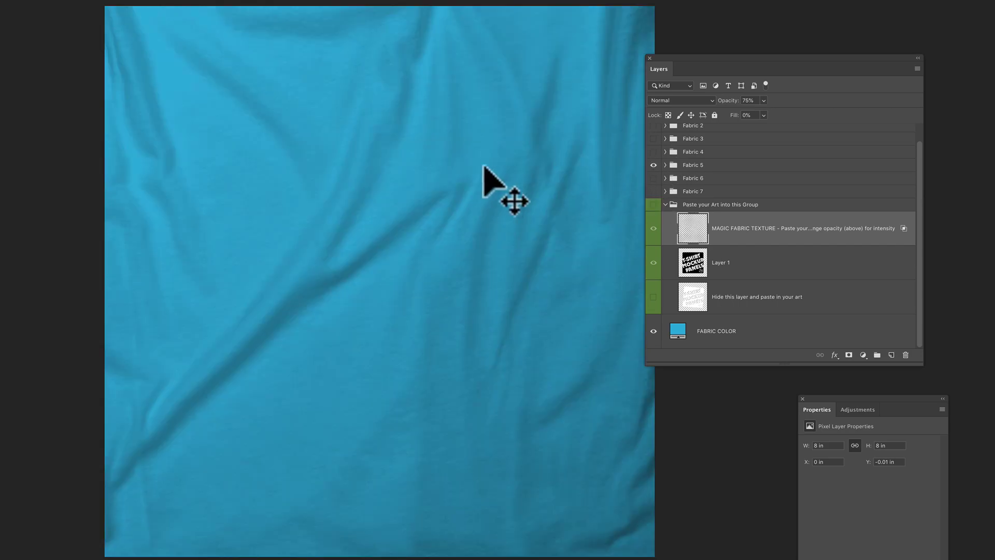
pyautogui.click(654, 165)
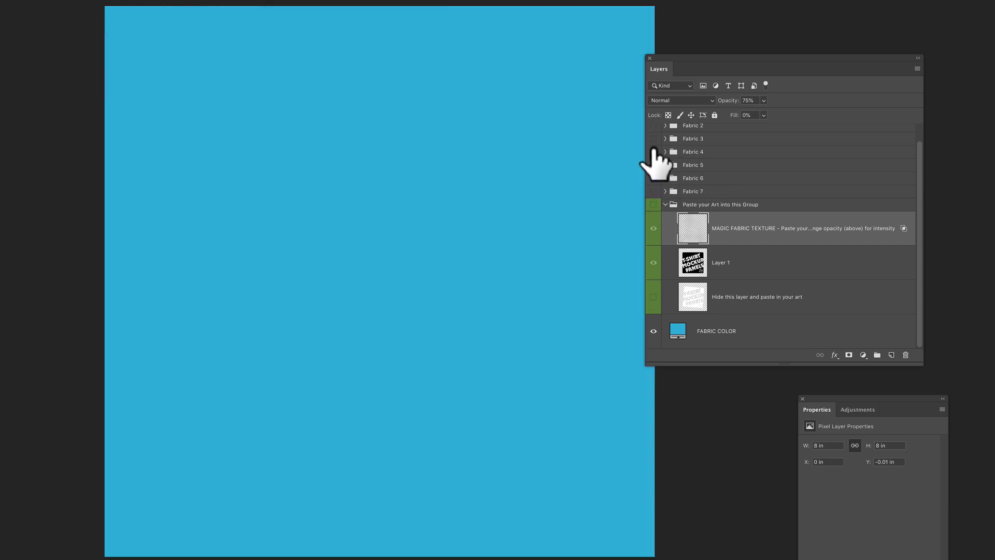
pyautogui.click(653, 151)
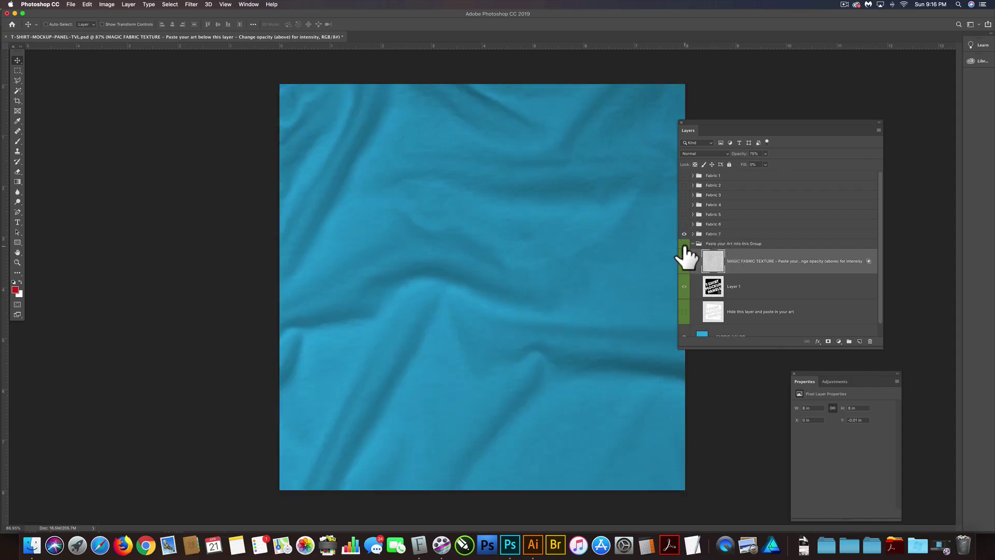
pyautogui.click(684, 244)
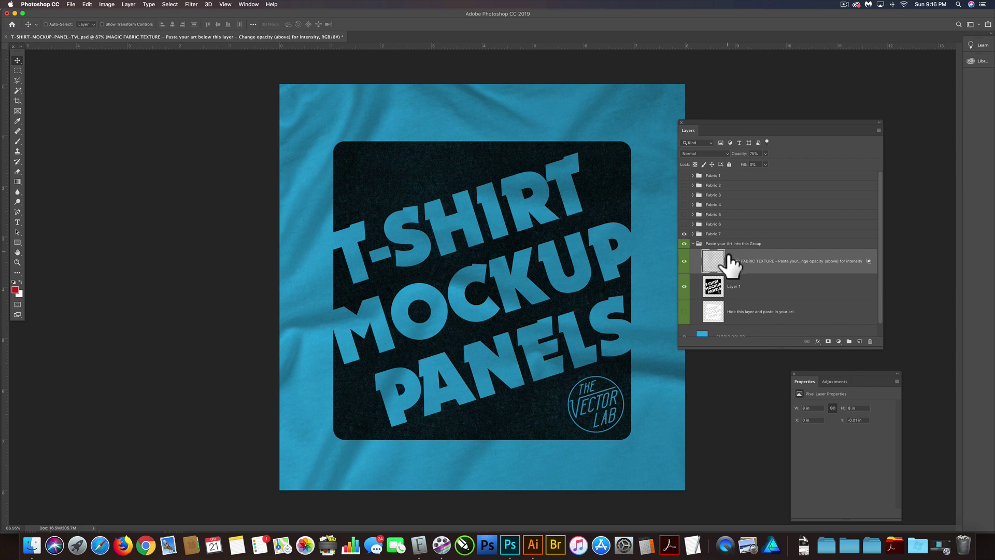
# Step: Change the FABRIC COLOR fill layer to pure white
pyautogui.scroll(-2, 735, 313)
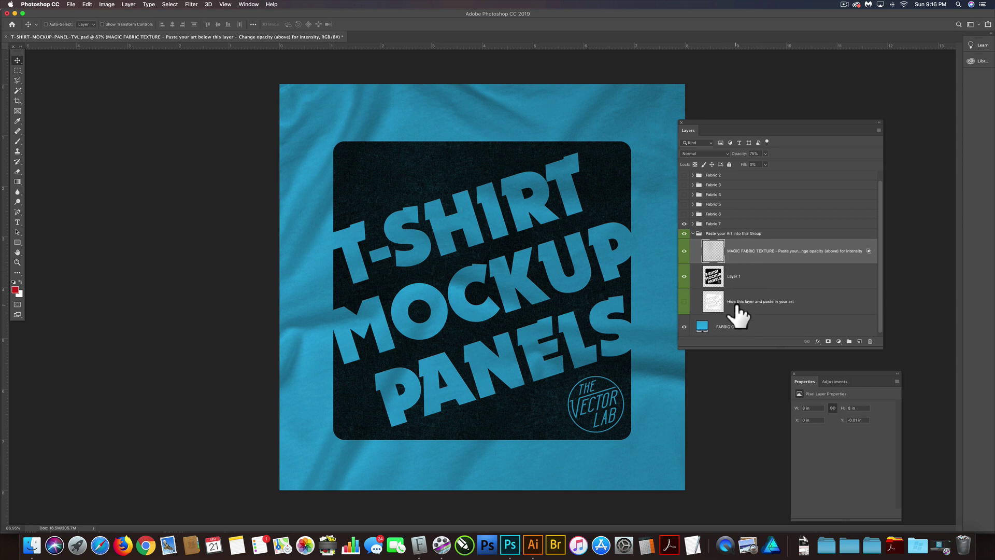
pyautogui.doubleClick(701, 322)
pyautogui.moveTo(473, 360); pyautogui.dragTo(451, 325)
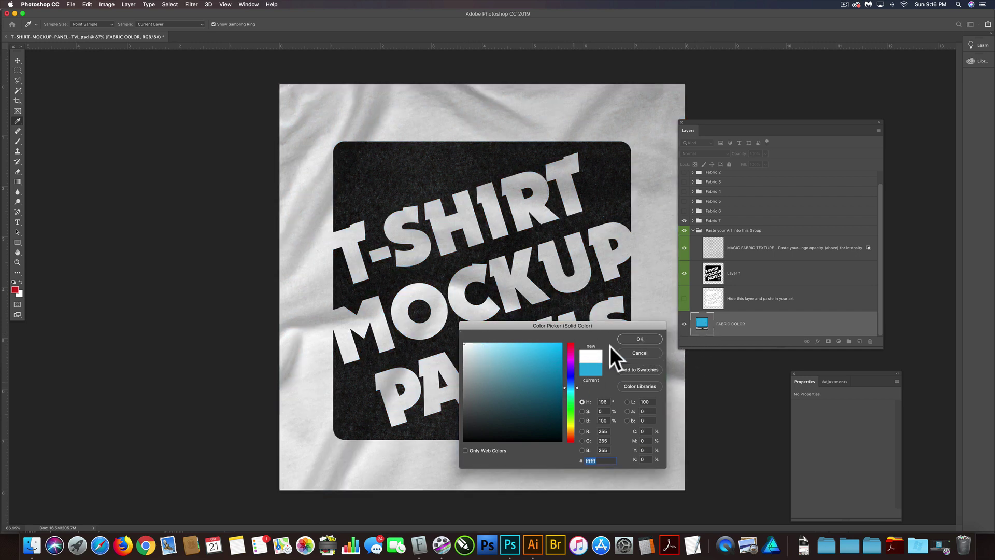
pyautogui.click(650, 338)
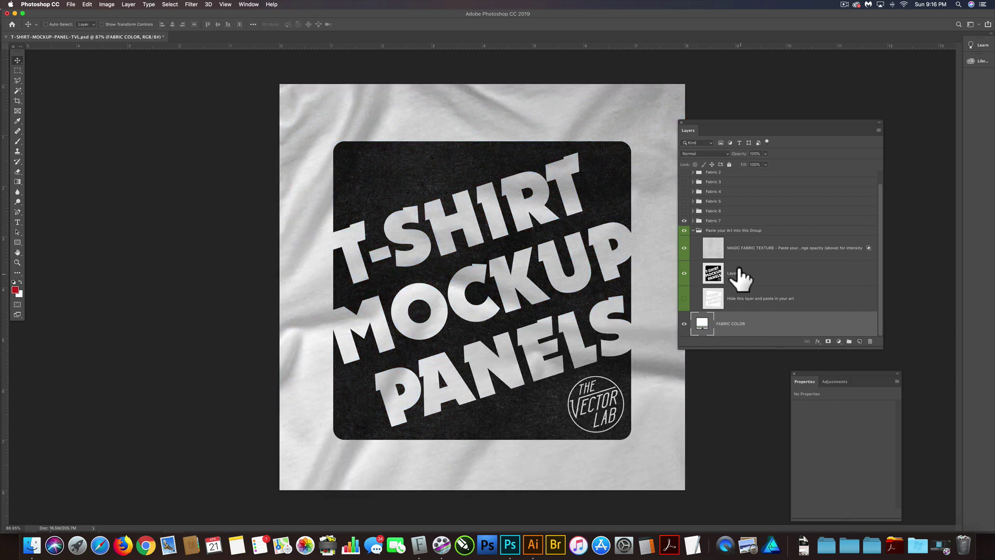
# Step: Set the black input of Fabric 7's SHADING LEVELS adjustment to 76 and fine-tune its white input
pyautogui.click(693, 221)
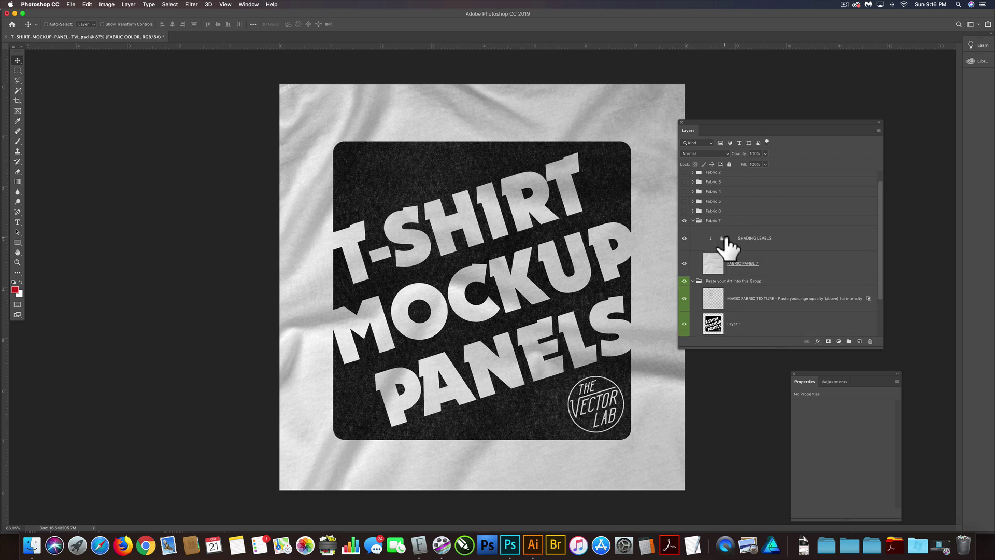
pyautogui.click(724, 239)
pyautogui.moveTo(817, 373)
pyautogui.mouseDown()
pyautogui.moveTo(750, 352)
pyautogui.moveTo(700, 352)
pyautogui.mouseUp()
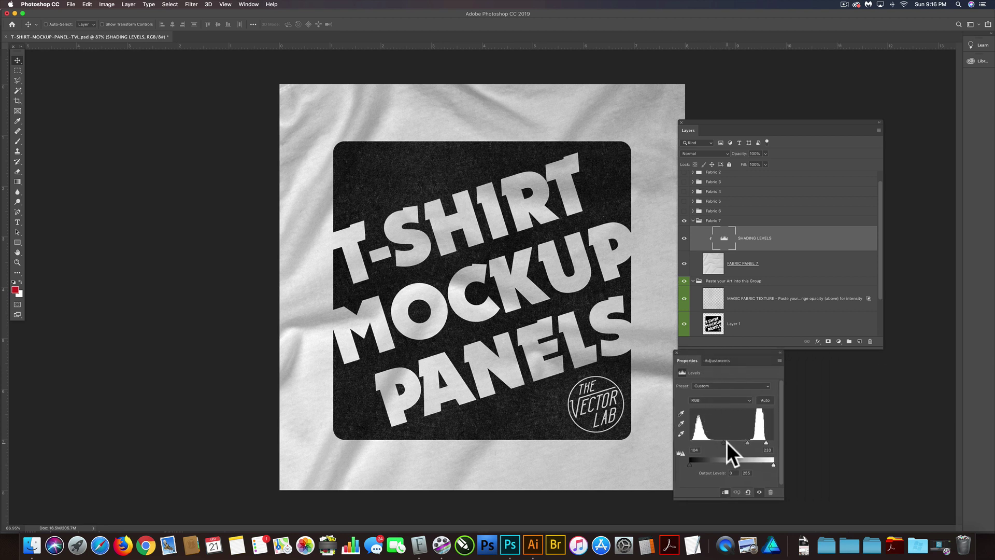
pyautogui.moveTo(723, 443); pyautogui.dragTo(763, 441)
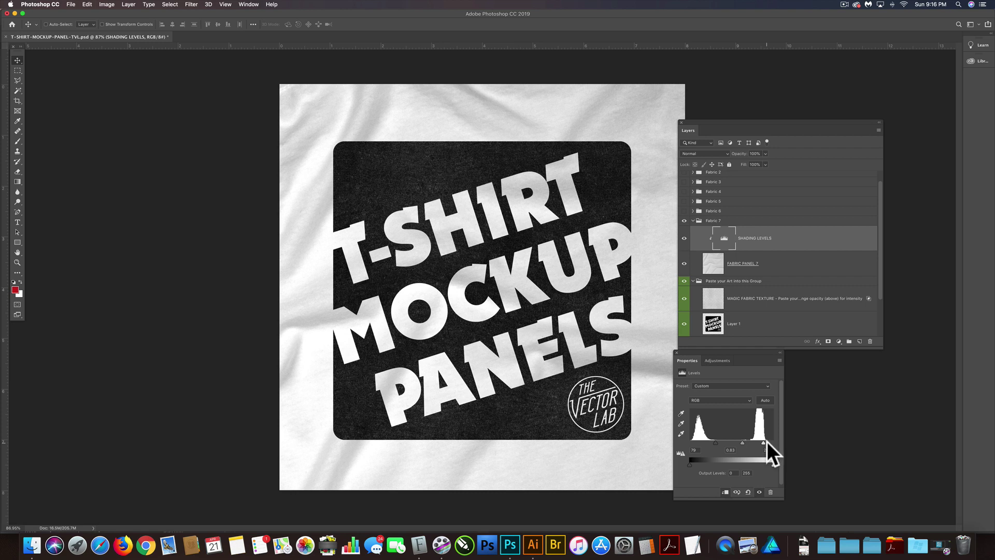
pyautogui.moveTo(764, 441); pyautogui.dragTo(767, 442)
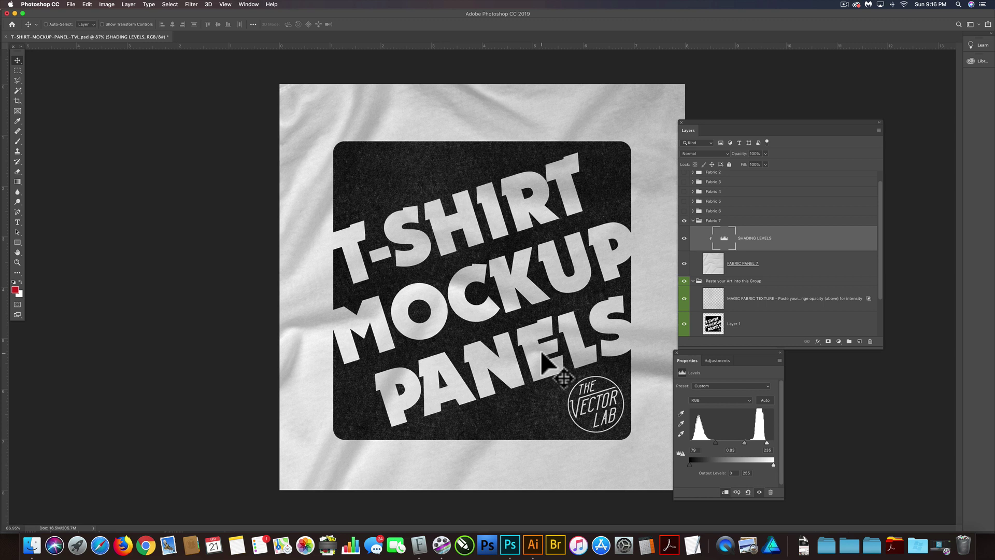
# Step: Change the FABRIC COLOR fill layer to dark gray #3a3a3a
pyautogui.scroll(-2, 777, 304)
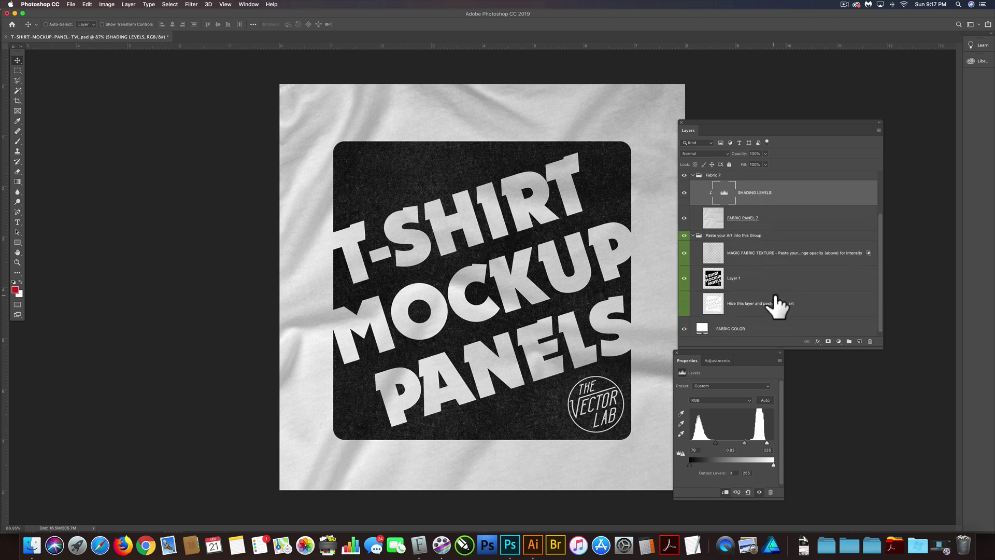
pyautogui.click(726, 330)
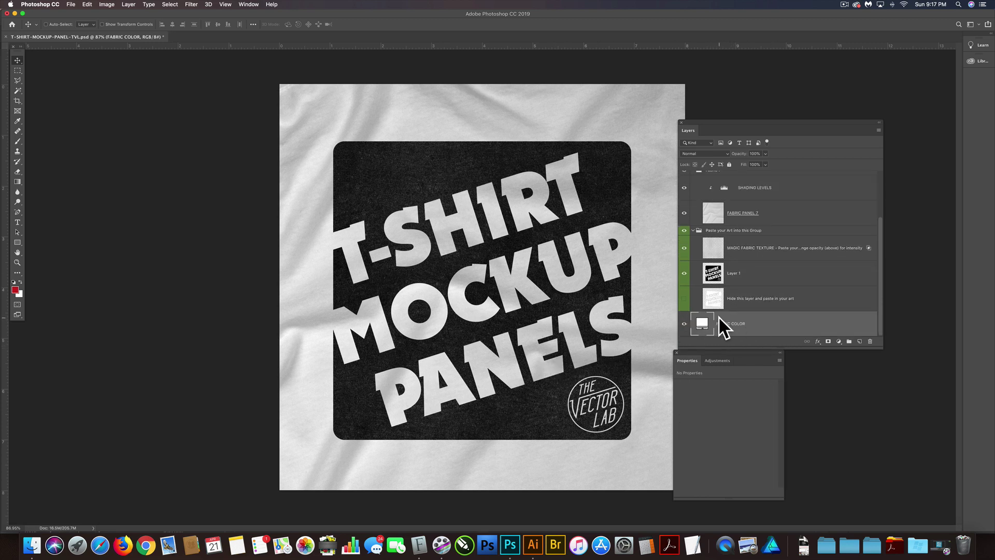
pyautogui.doubleClick(702, 324)
pyautogui.moveTo(479, 376)
pyautogui.mouseDown()
pyautogui.moveTo(458, 444)
pyautogui.moveTo(457, 432)
pyautogui.mouseUp()
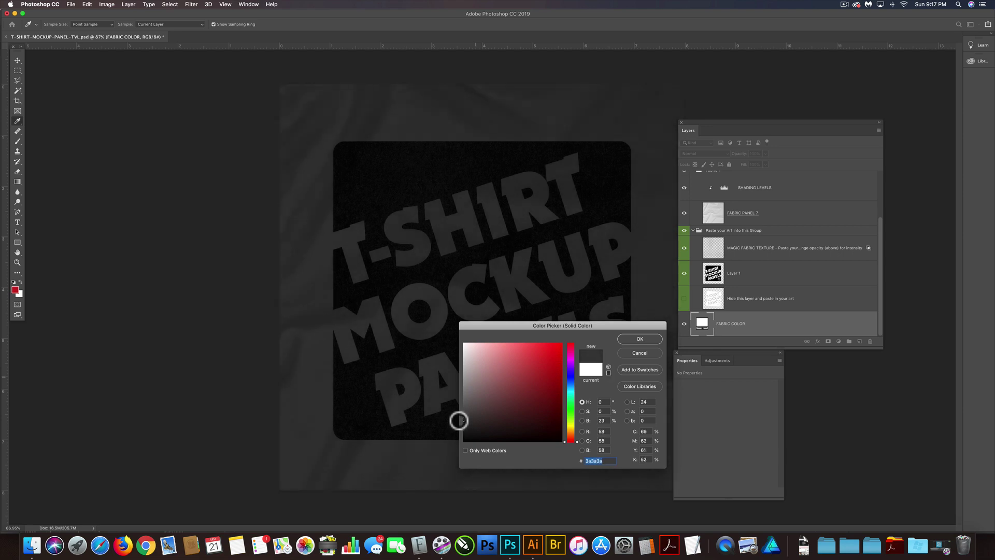
pyautogui.click(632, 339)
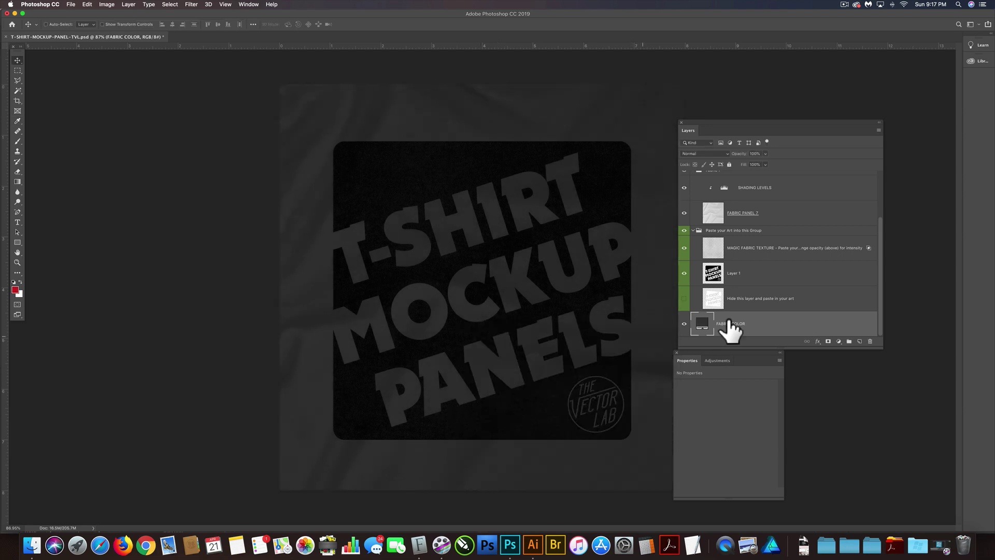
# Step: Strengthen the fabric folds by raising the black input of Fabric 7's SHADING LEVELS to about 153
pyautogui.scroll(3, 780, 303)
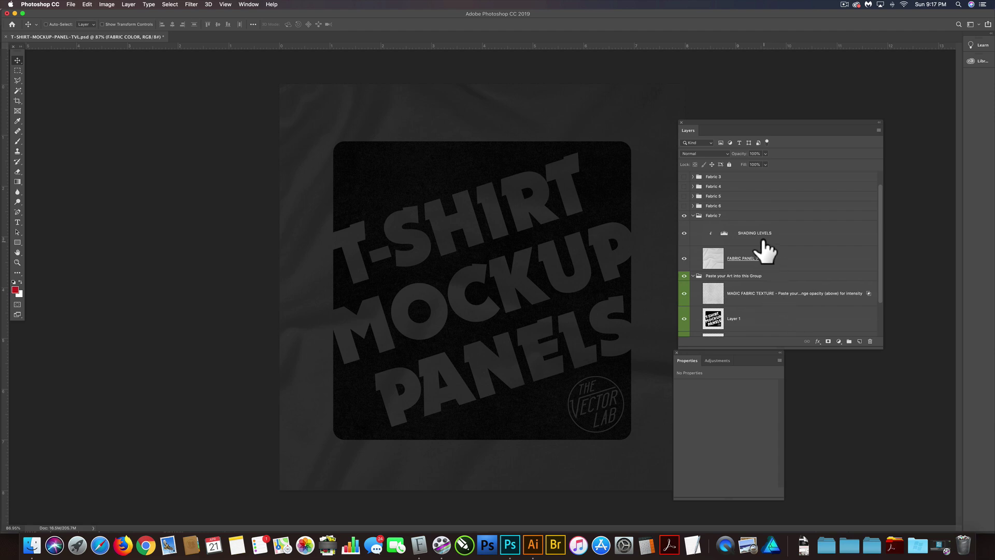
pyautogui.click(713, 218)
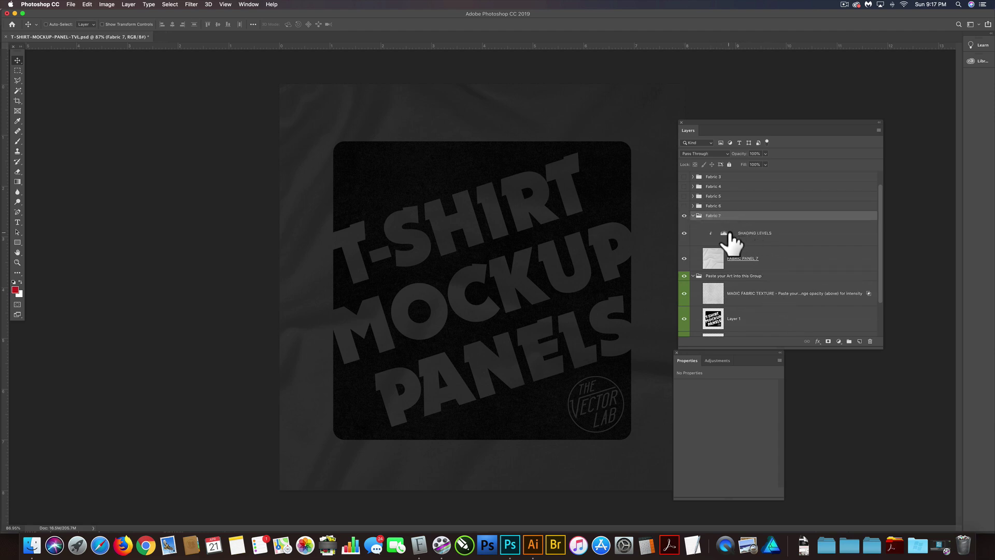
pyautogui.click(730, 239)
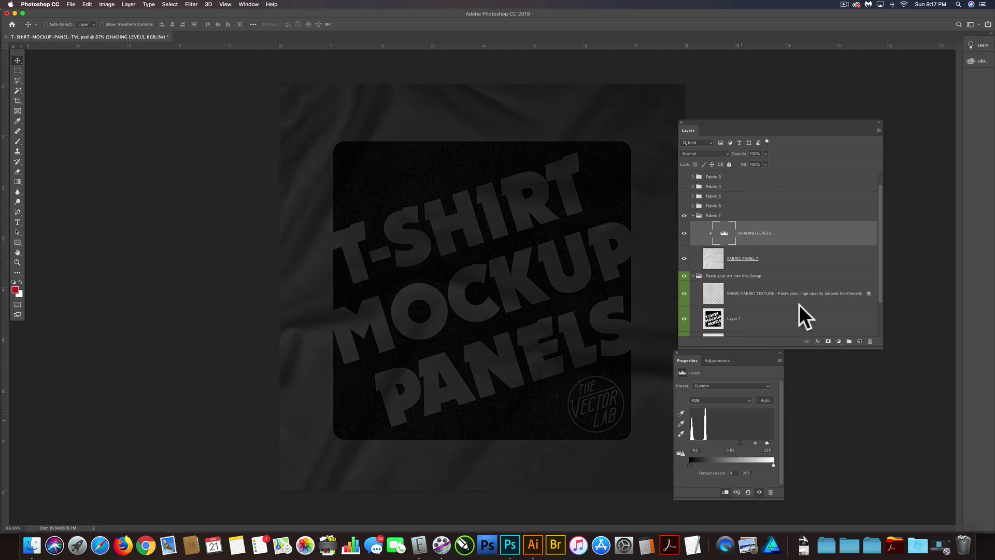
# Step: Invert the colors of the logo artwork on Layer 1
pyautogui.click(788, 318)
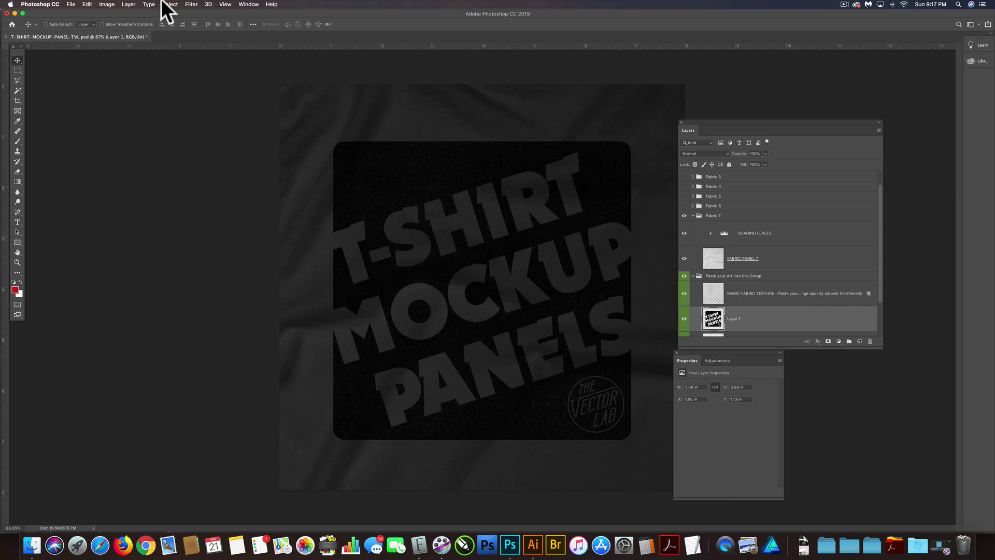
pyautogui.click(106, 4)
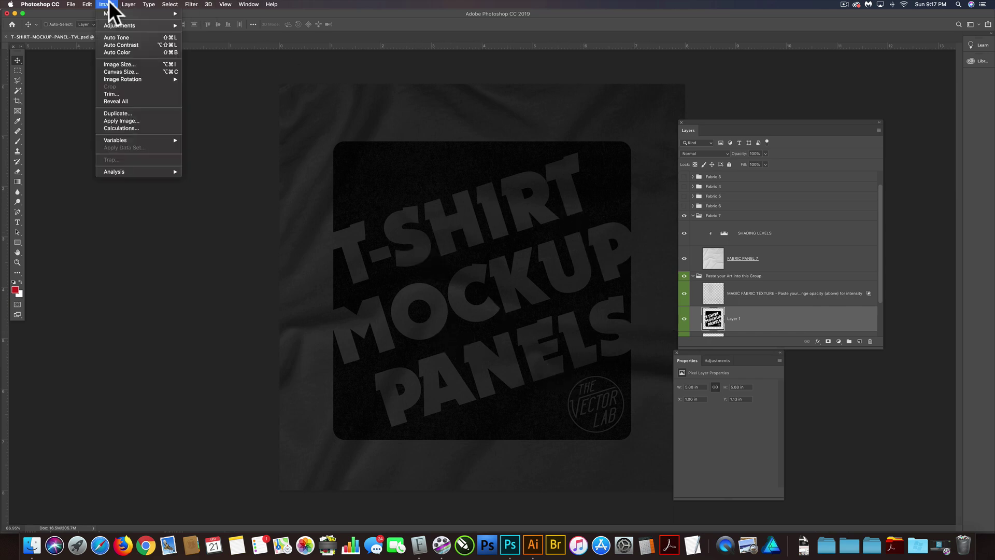
pyautogui.moveTo(137, 25)
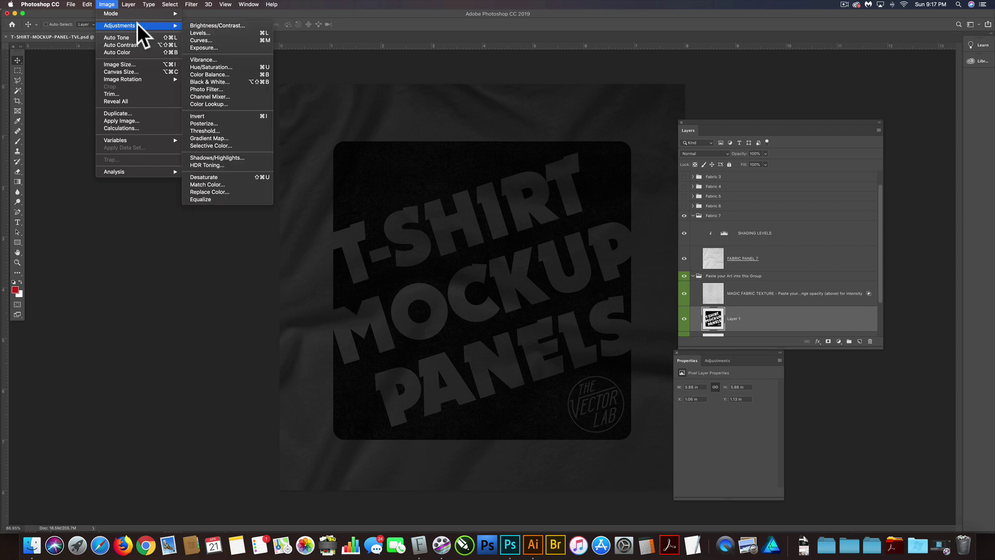
pyautogui.click(207, 116)
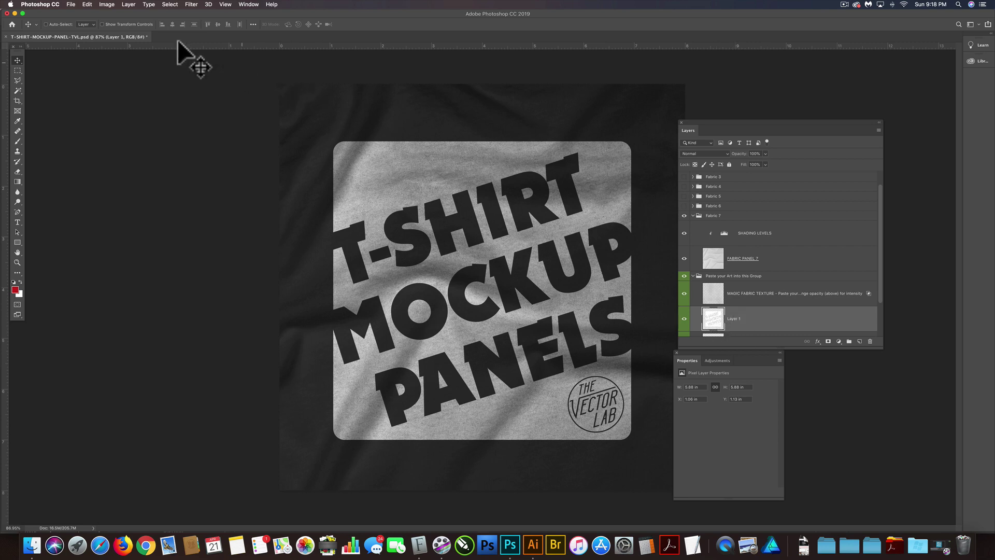
# Step: Try the Displace filter on Layer 1 with scales of 30, Stretch To Fit, Repeat Edge Pixels and 07-DISPLACEMENT-MAP.psd, and undo it
pyautogui.click(192, 4)
pyautogui.moveTo(195, 111)
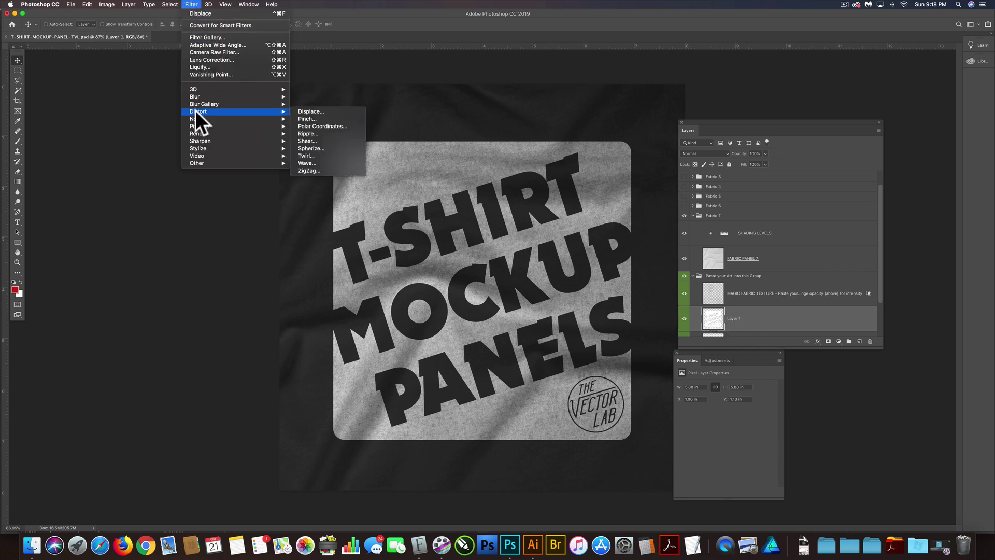
pyautogui.click(305, 110)
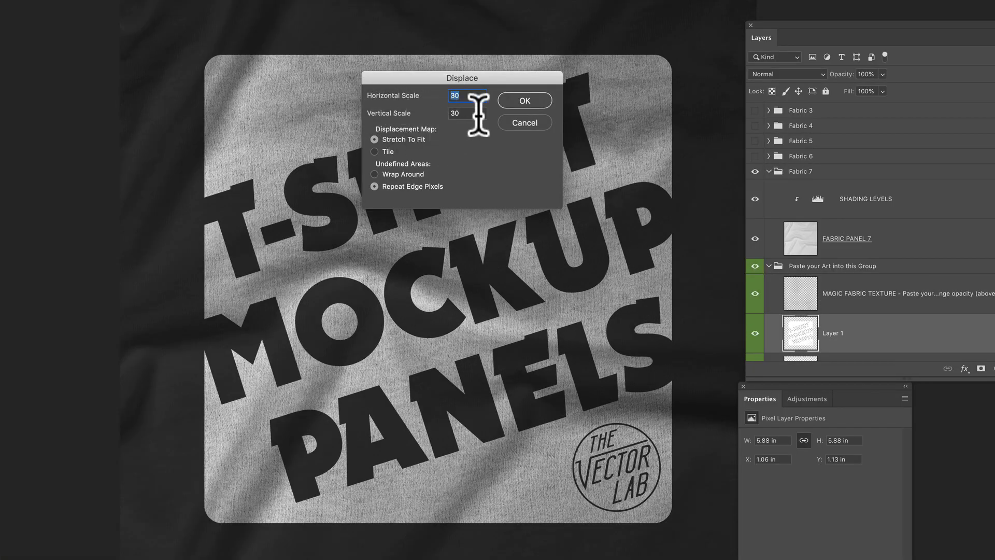
pyautogui.click(536, 100)
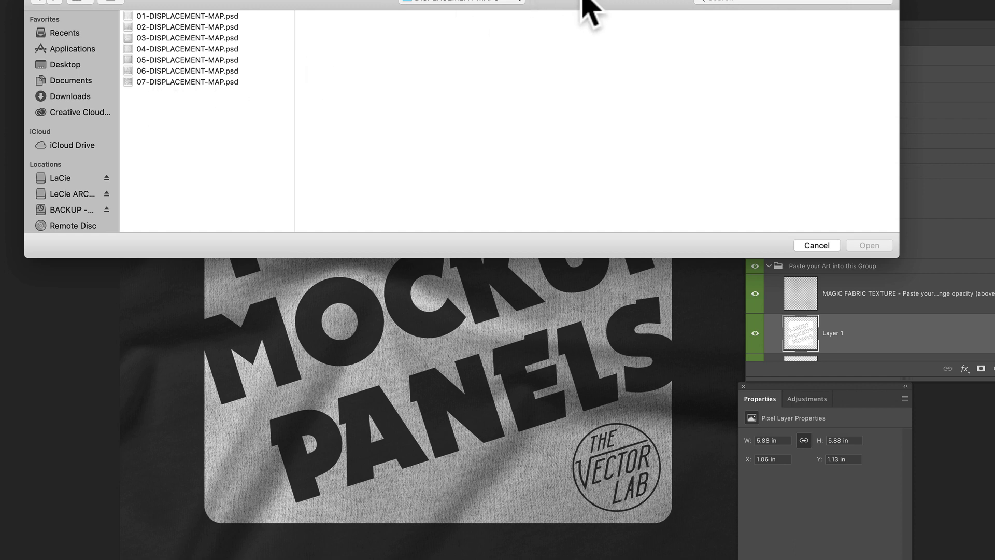
pyautogui.moveTo(895, 258); pyautogui.dragTo(385, 274)
pyautogui.moveTo(351, 11); pyautogui.dragTo(545, 14)
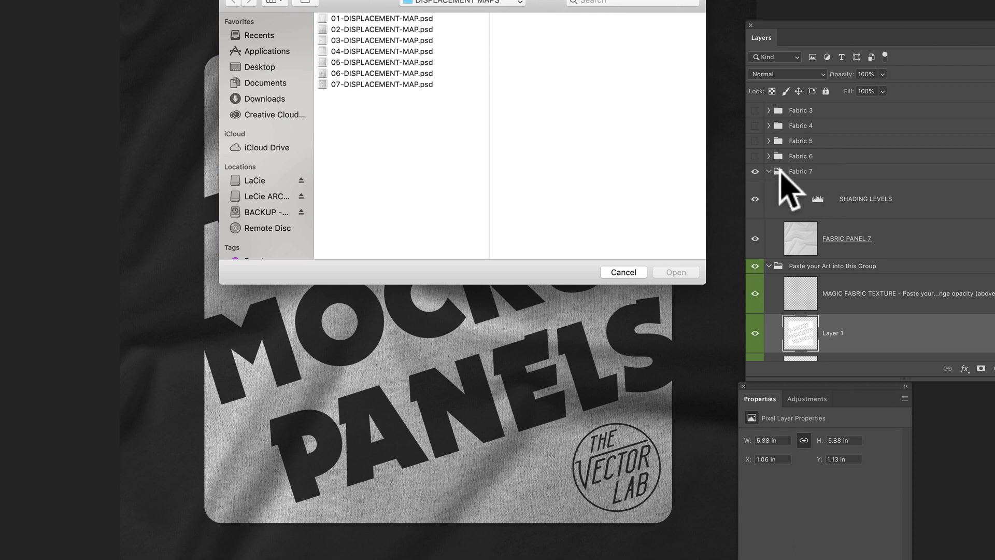
pyautogui.click(359, 85)
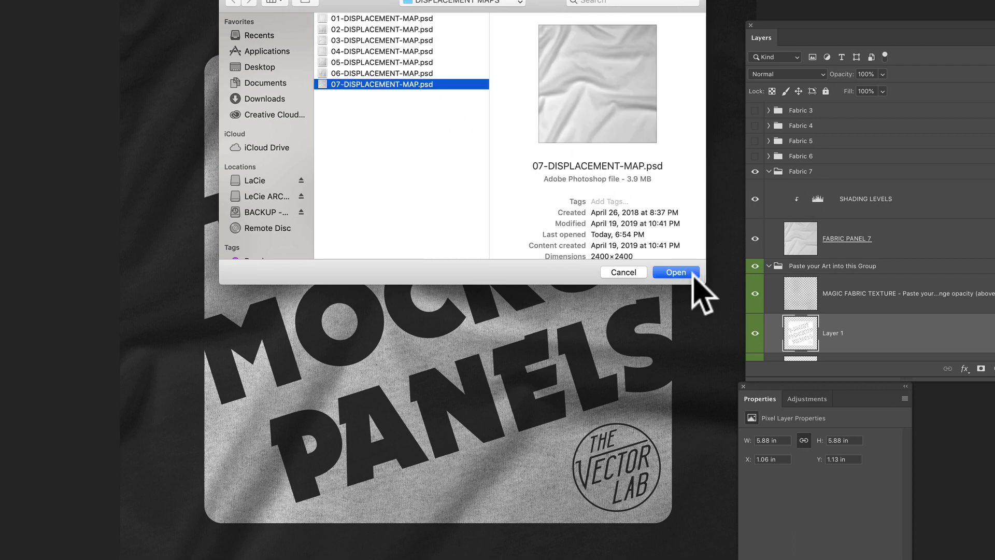
pyautogui.click(676, 273)
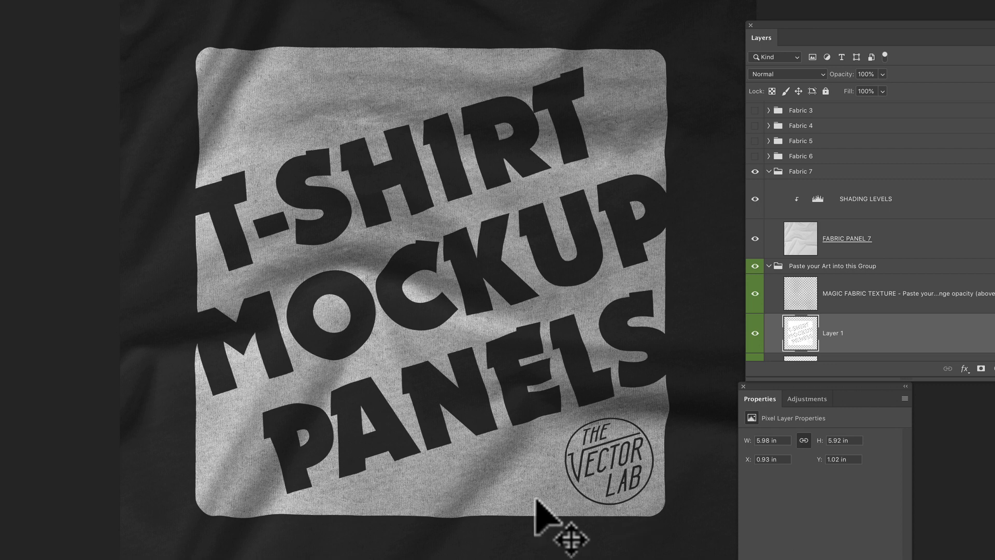
pyautogui.press('ctrl')
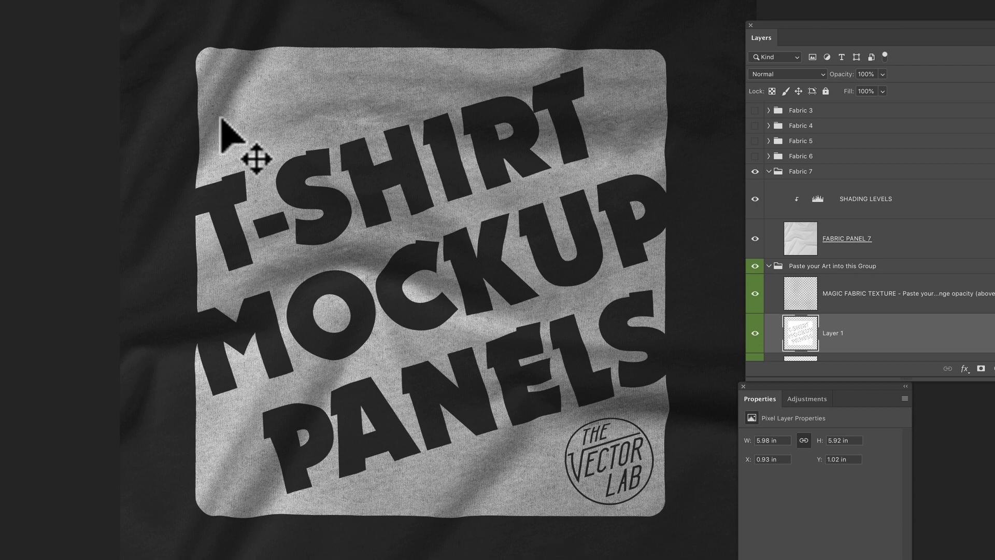
pyautogui.hotkey('ctrl', 'z')
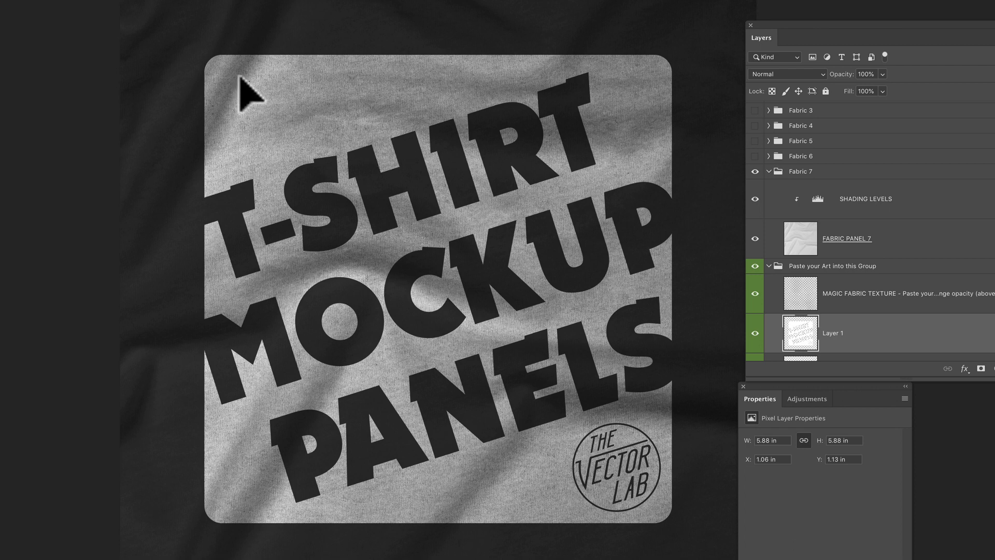
# Step: Move the Layer 1 artwork about 0.18 in right and 0.11 in down, and displace it with 07-DISPLACEMENT-MAP.psd
pyautogui.moveTo(240, 76); pyautogui.dragTo(253, 88)
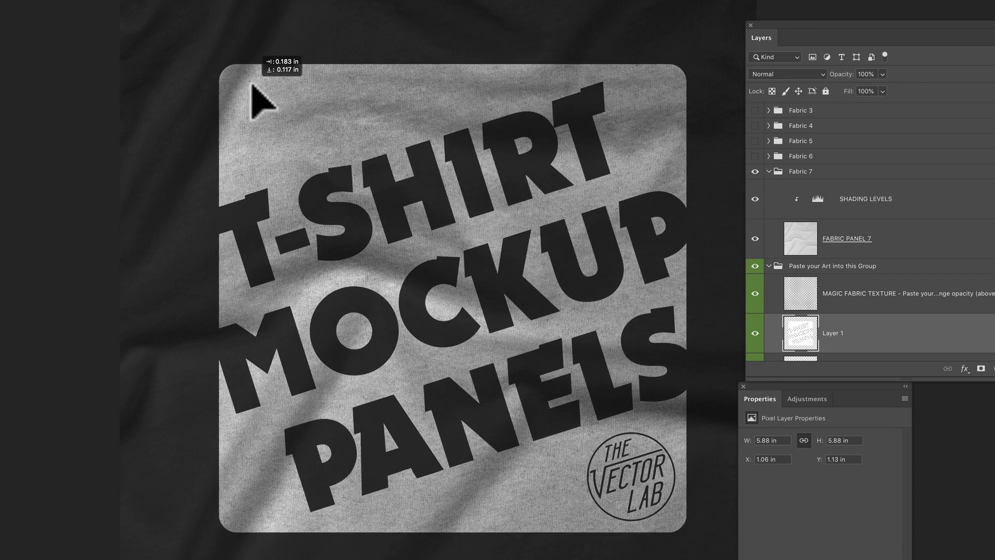
pyautogui.click(190, 4)
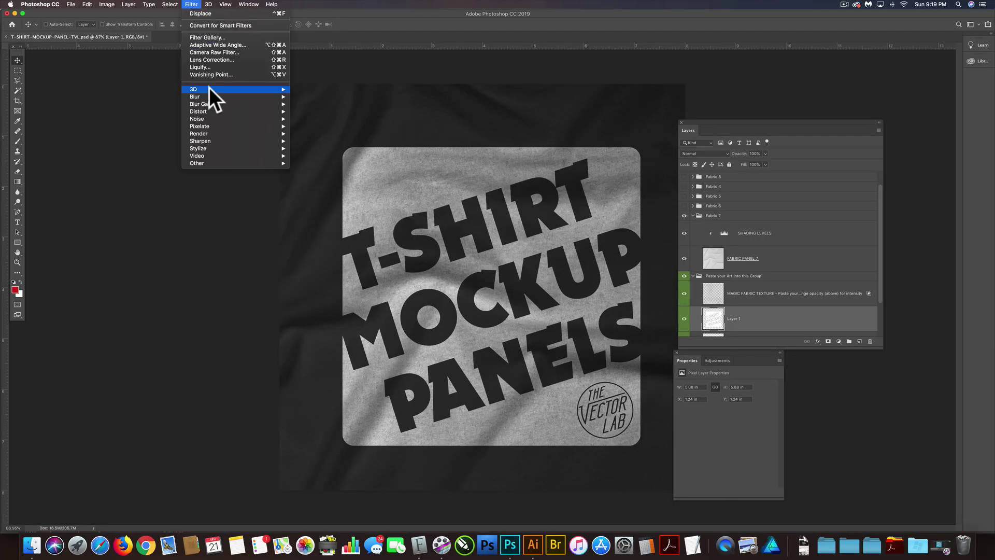
pyautogui.moveTo(210, 107)
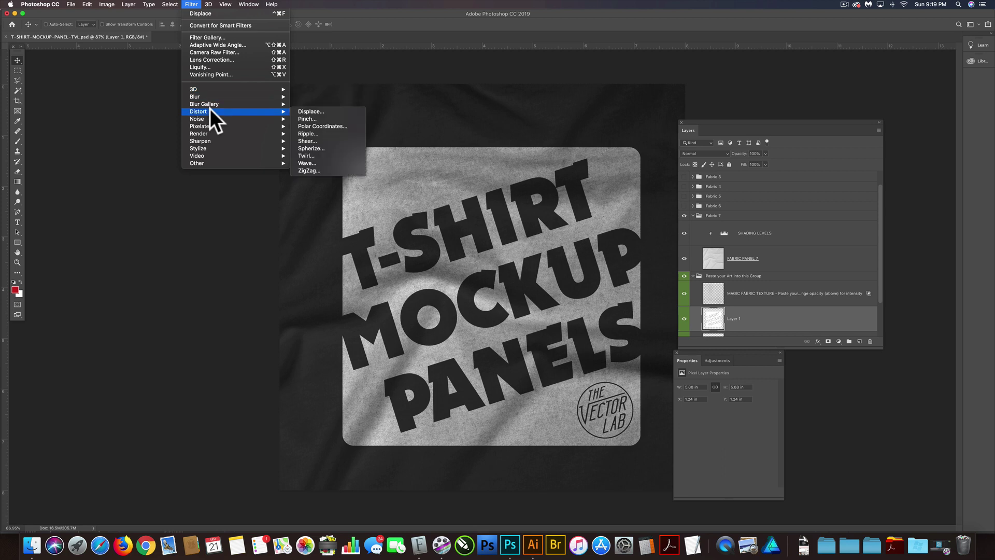
pyautogui.click(322, 110)
pyautogui.click(530, 166)
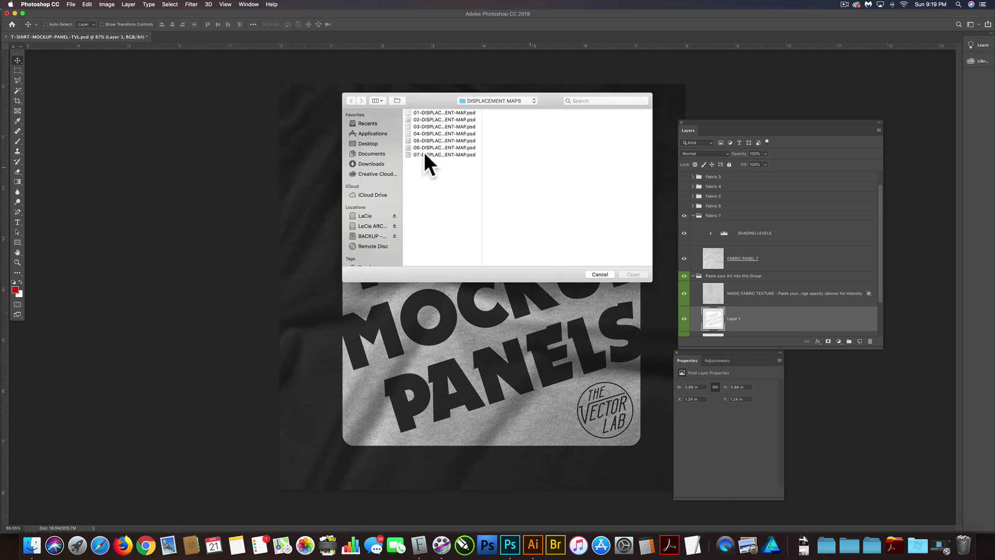
pyautogui.doubleClick(424, 152)
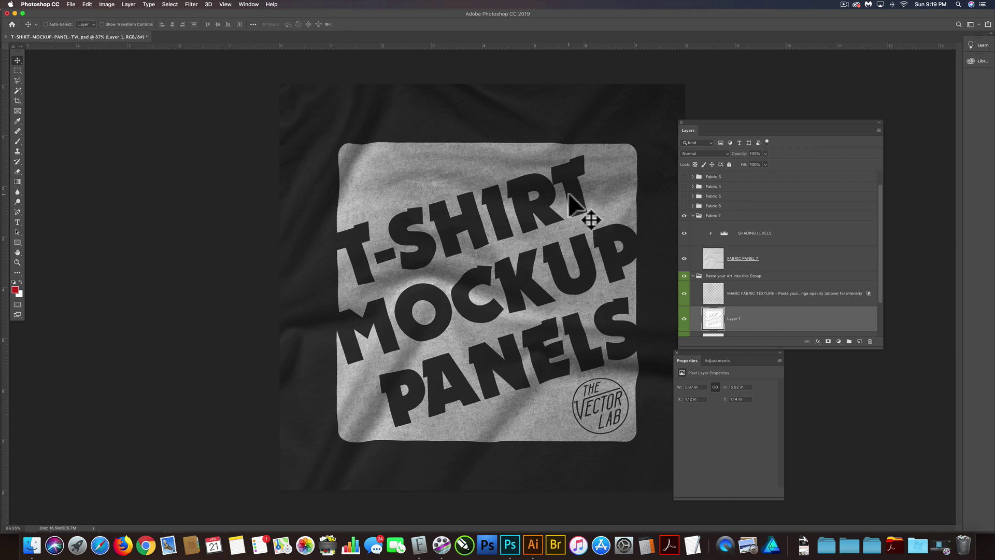